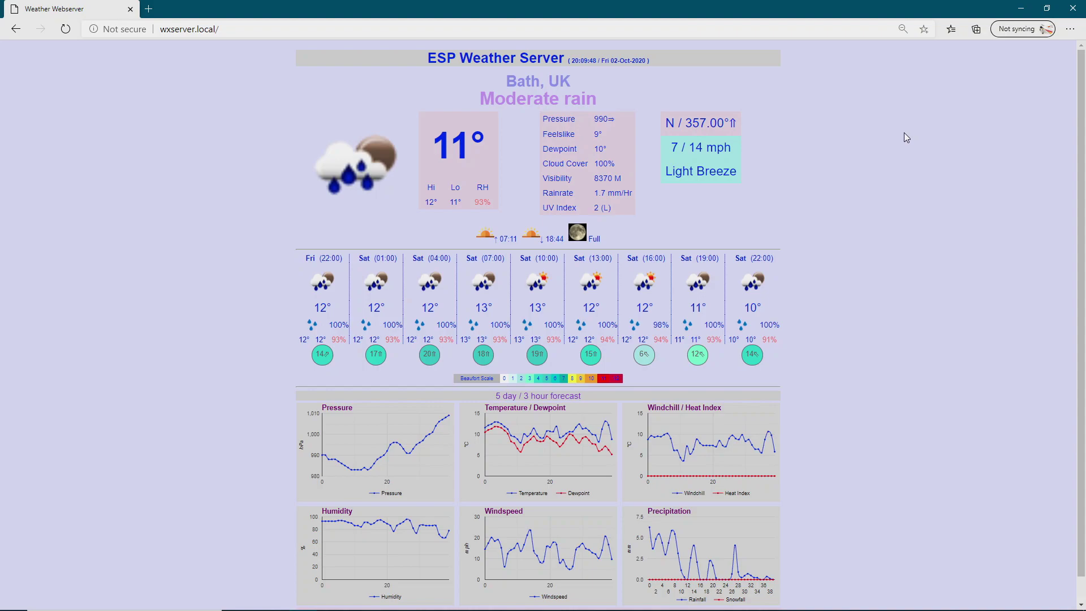
# - Point out the server address and its server name wxserver in the address bar
pyautogui.click(161, 29)
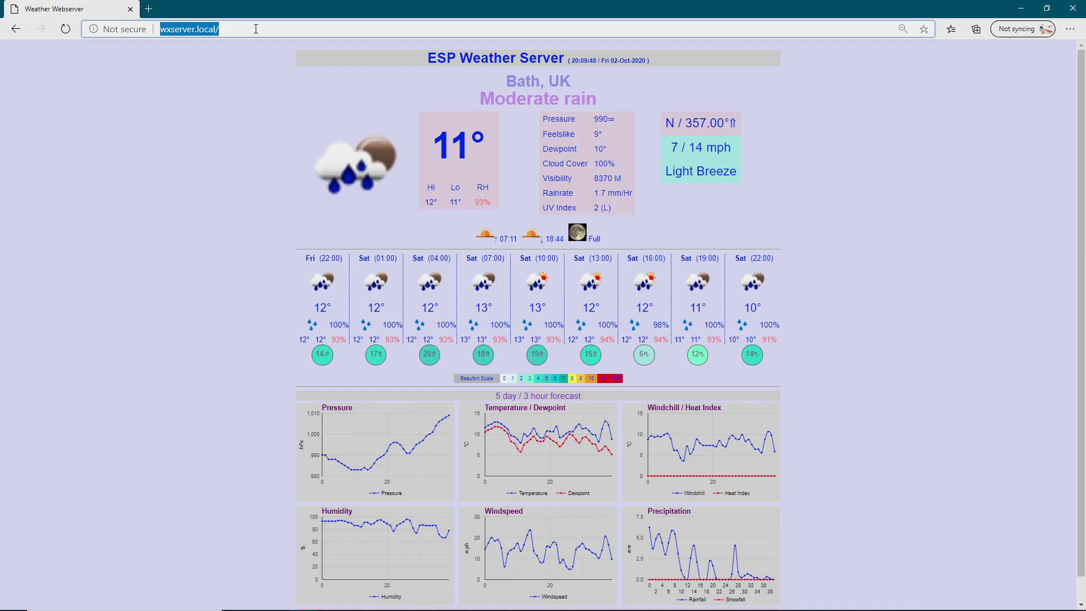
pyautogui.click(161, 29)
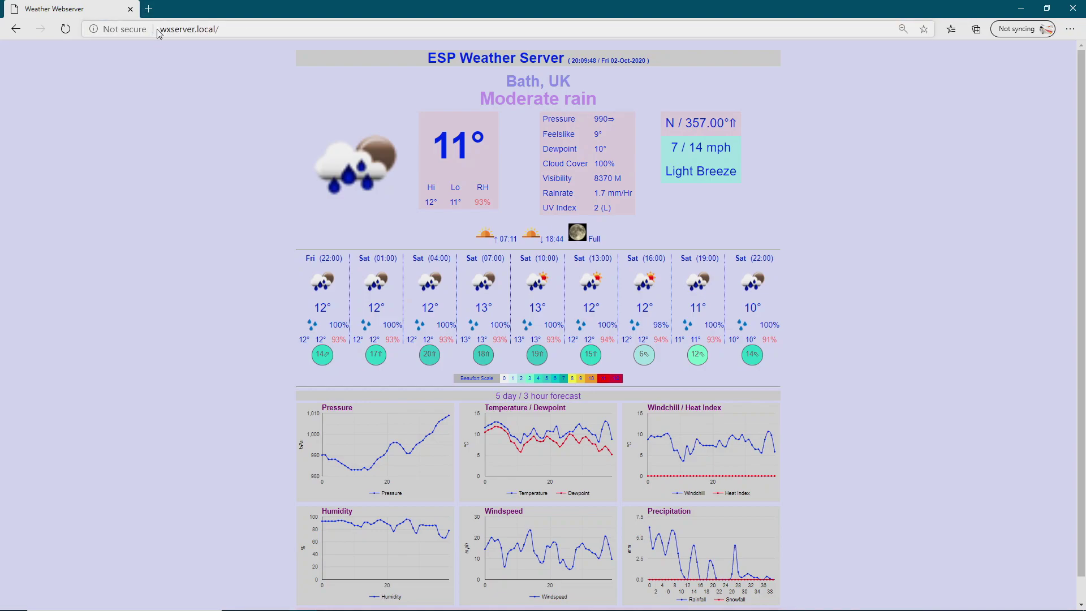
pyautogui.doubleClick(161, 29)
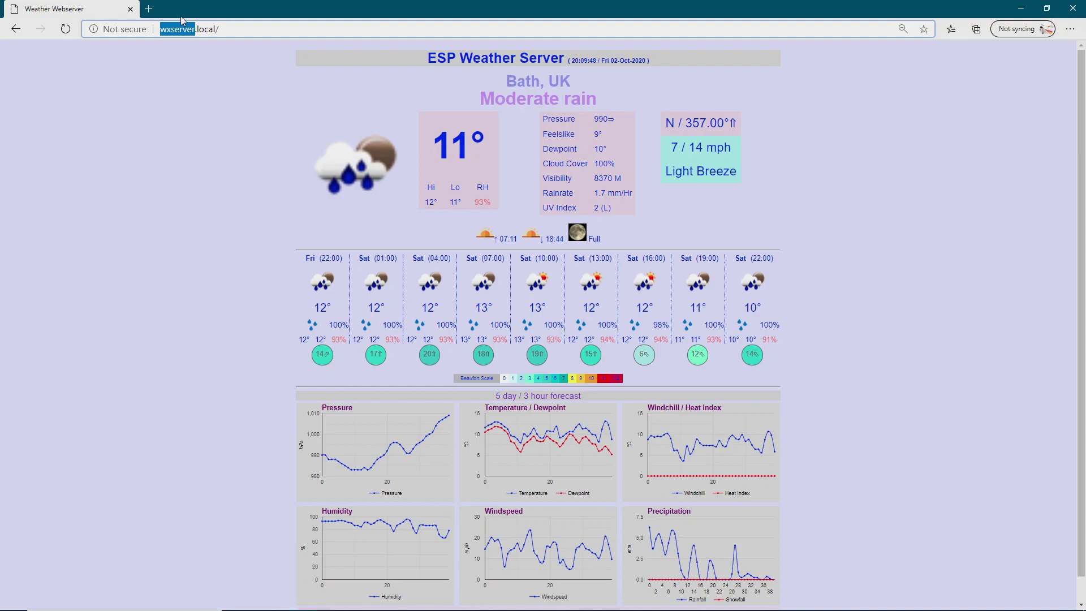
pyautogui.click(191, 109)
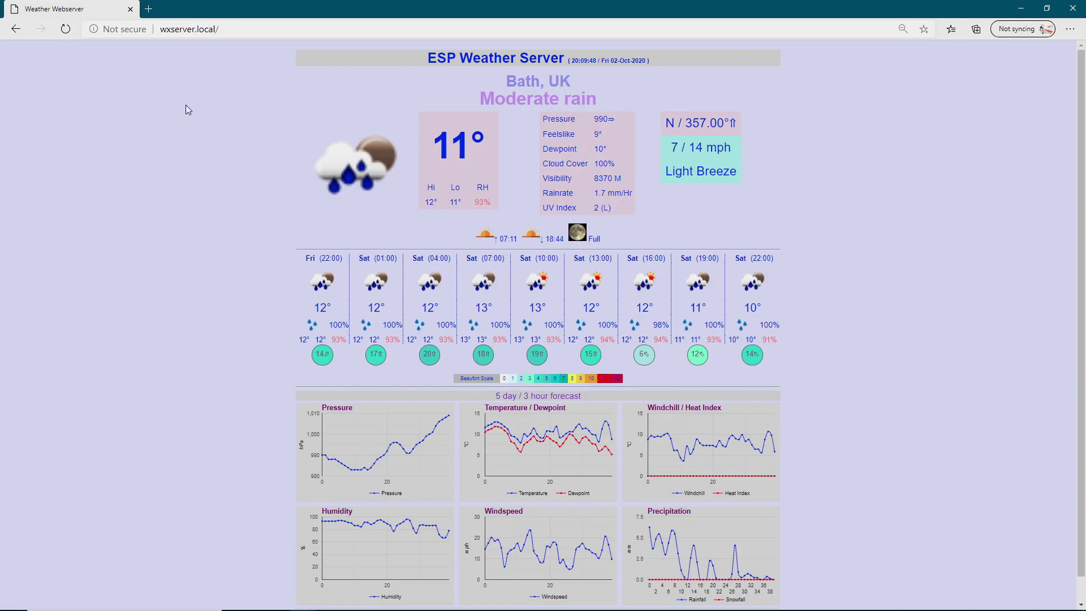
# - Go full screen and highlight the header's date, location Bath, UK and condition Moderate rain
pyautogui.press('F11')
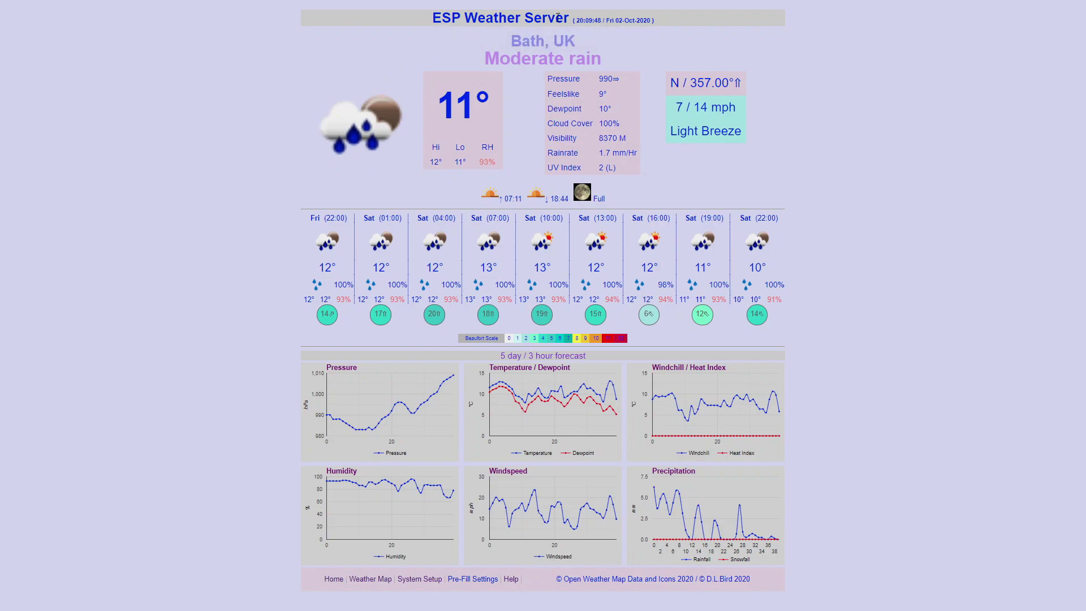
pyautogui.moveTo(573, 20); pyautogui.dragTo(650, 20)
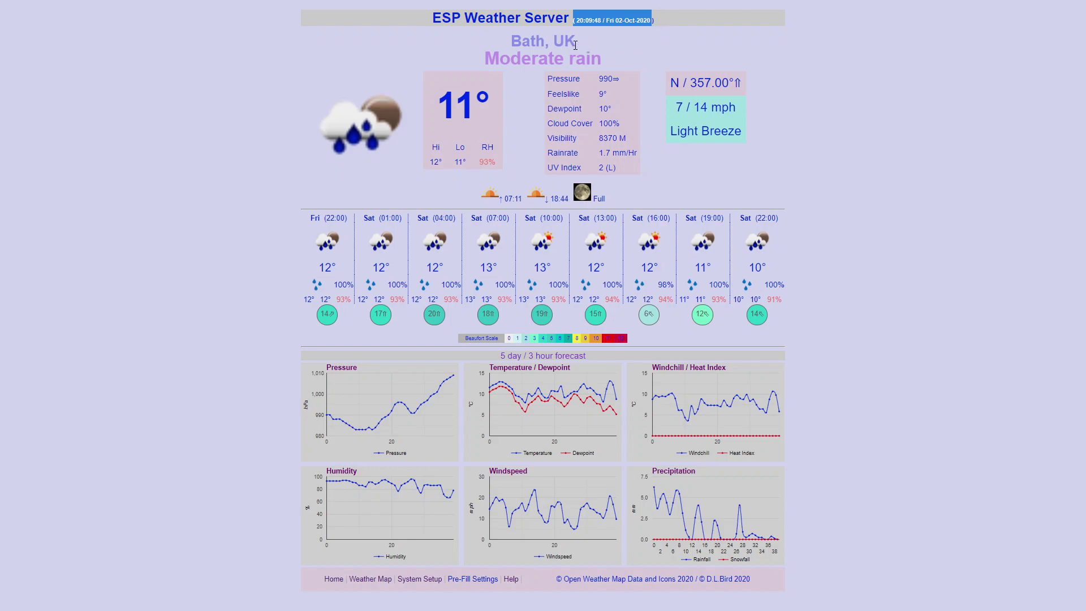
pyautogui.moveTo(576, 42); pyautogui.dragTo(516, 41)
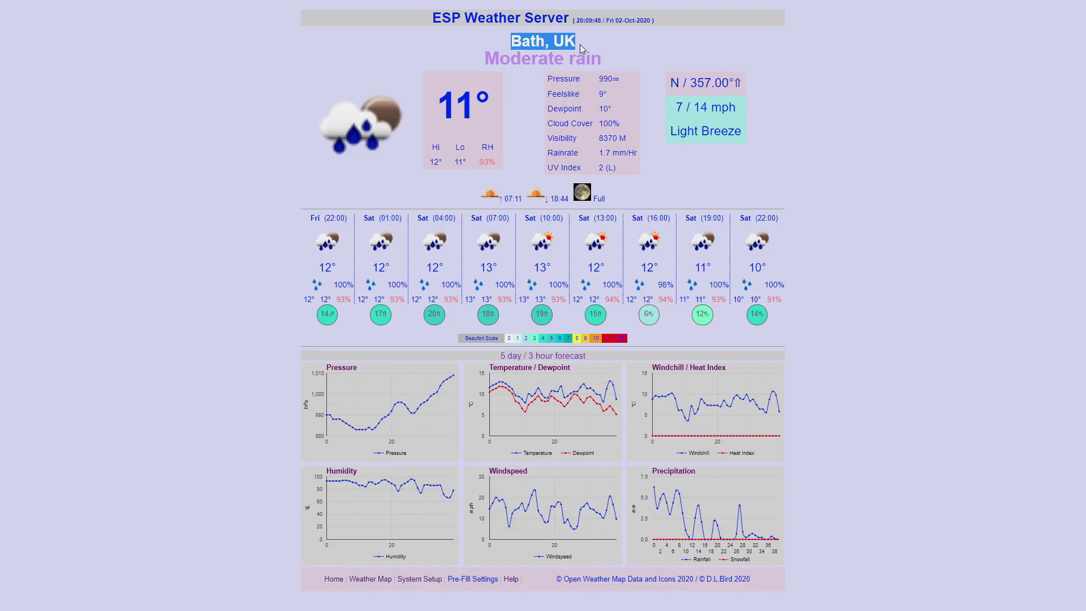
pyautogui.moveTo(602, 58); pyautogui.dragTo(488, 59)
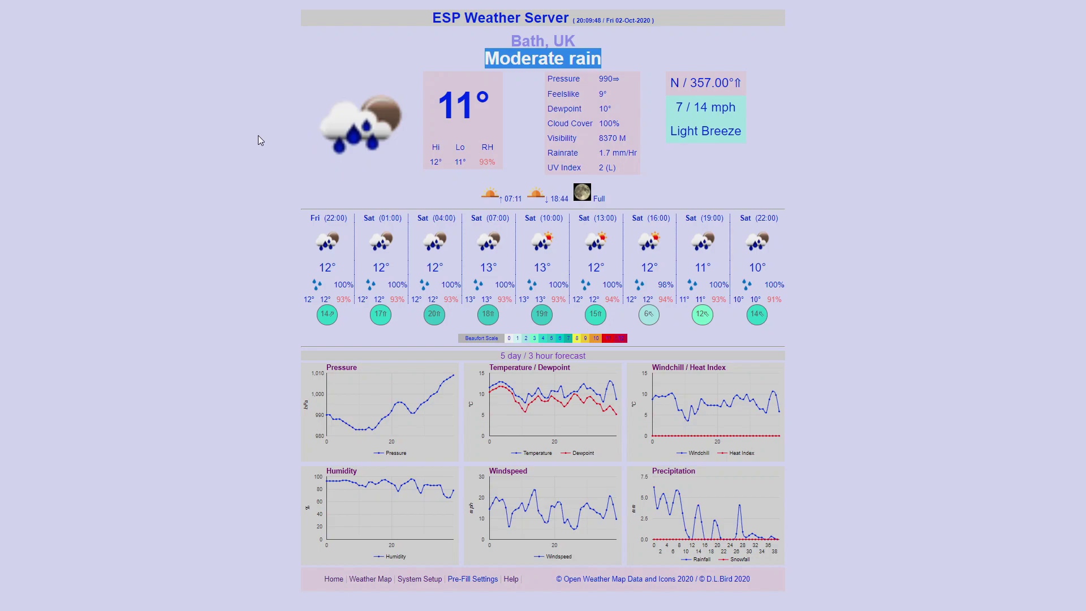
# - Highlight the weather icon, current temperature 11, the Hi/Lo labels, and the low and humidity values
pyautogui.moveTo(259, 138); pyautogui.dragTo(413, 168)
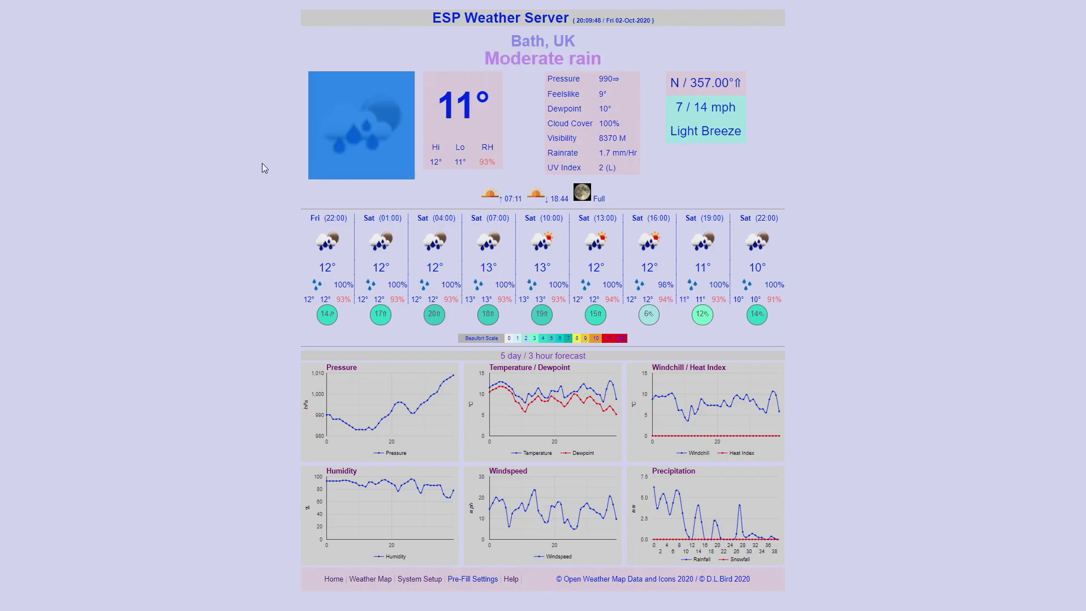
pyautogui.click(297, 158)
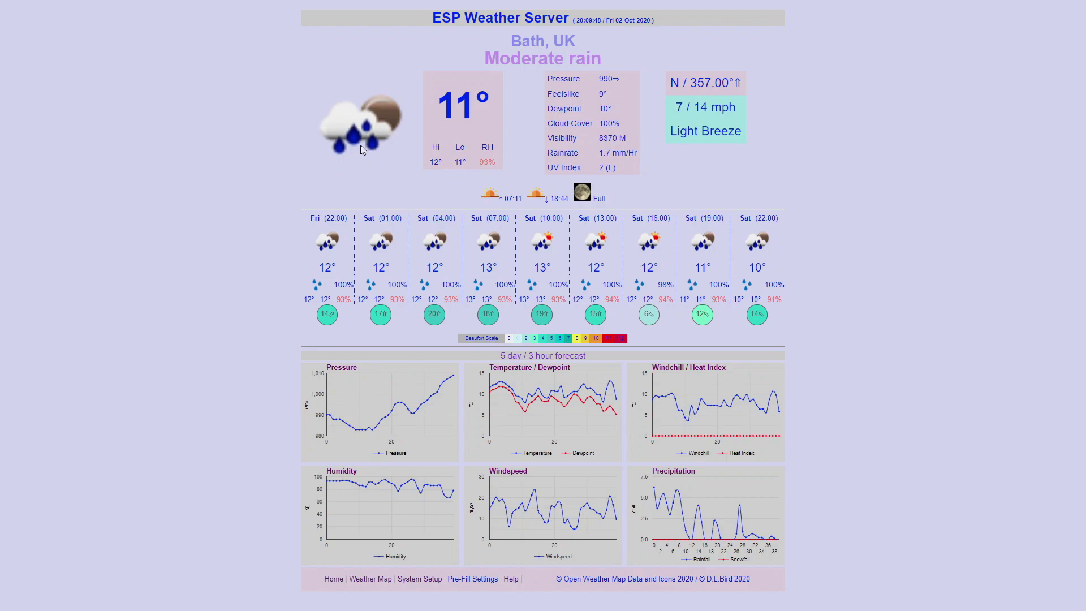
pyautogui.moveTo(438, 105); pyautogui.dragTo(472, 121)
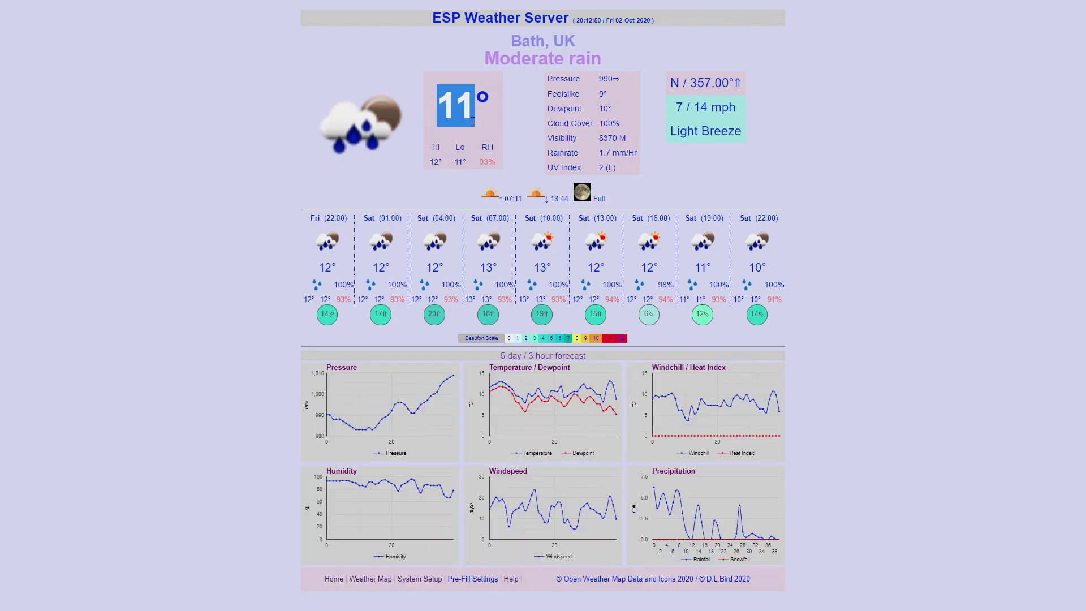
pyautogui.doubleClick(435, 147)
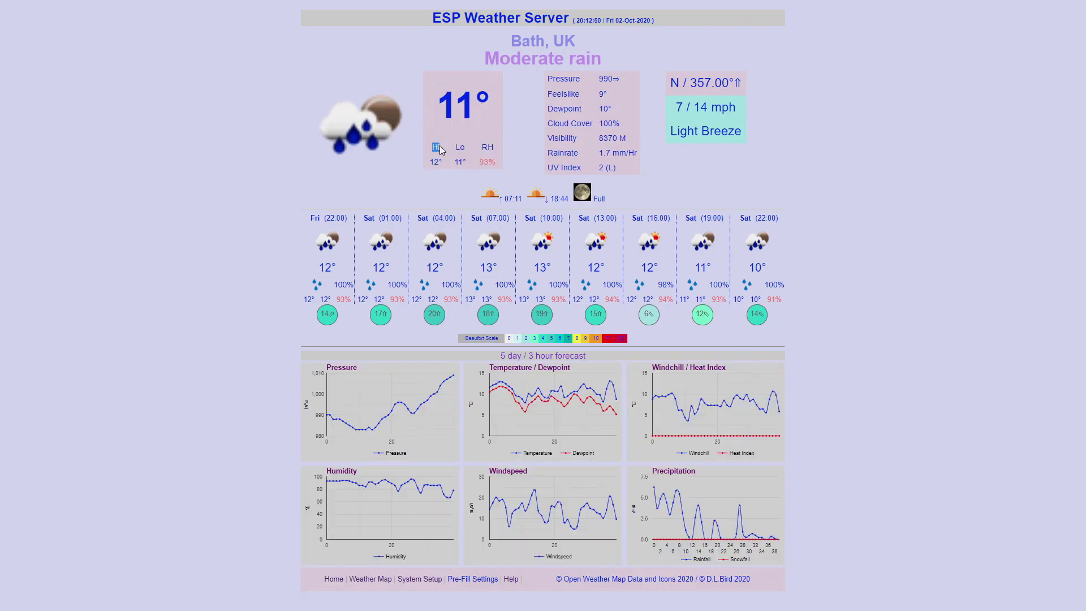
pyautogui.doubleClick(459, 147)
pyautogui.moveTo(498, 163); pyautogui.dragTo(445, 161)
pyautogui.click(431, 168)
pyautogui.moveTo(614, 82); pyautogui.dragTo(618, 80)
pyautogui.doubleClick(618, 124)
pyautogui.moveTo(627, 138); pyautogui.dragTo(600, 139)
pyautogui.tripleClick(635, 153)
pyautogui.moveTo(669, 83); pyautogui.dragTo(682, 82)
pyautogui.moveTo(690, 83); pyautogui.dragTo(738, 83)
pyautogui.moveTo(676, 106); pyautogui.dragTo(735, 109)
pyautogui.moveTo(676, 107); pyautogui.dragTo(740, 137)
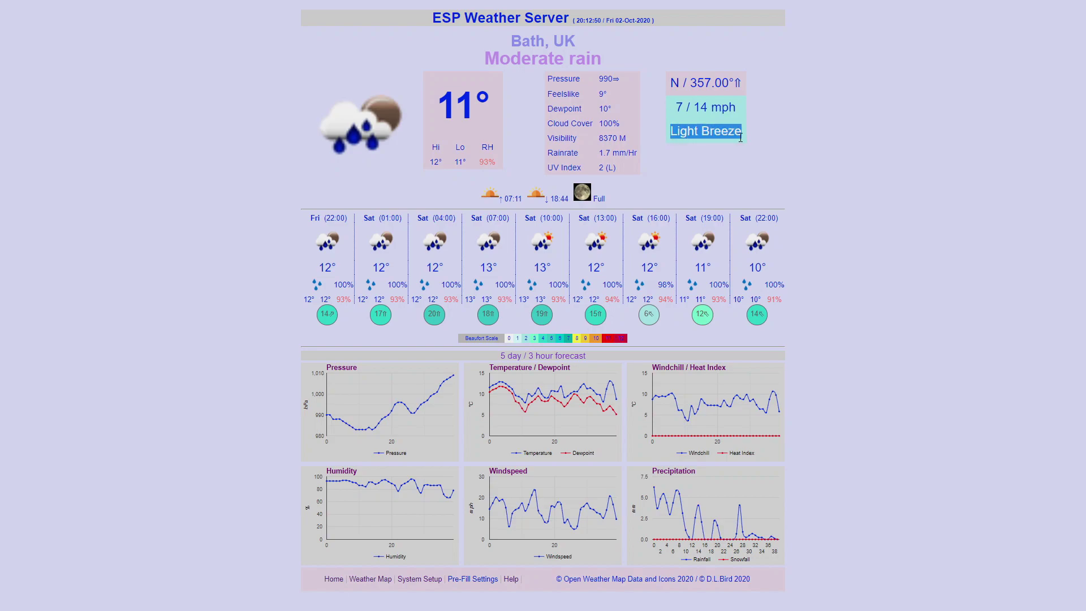
pyautogui.click(740, 146)
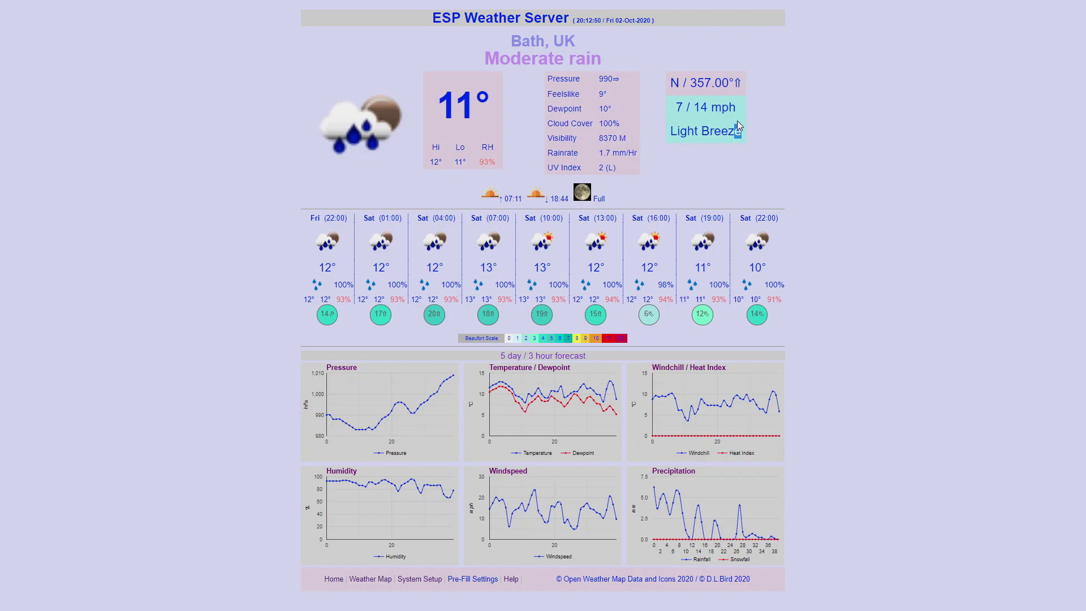
pyautogui.moveTo(459, 339); pyautogui.dragTo(628, 345)
pyautogui.moveTo(505, 202); pyautogui.dragTo(613, 203)
pyautogui.moveTo(307, 219); pyautogui.dragTo(787, 219)
pyautogui.click(291, 222)
pyautogui.moveTo(322, 268); pyautogui.dragTo(783, 269)
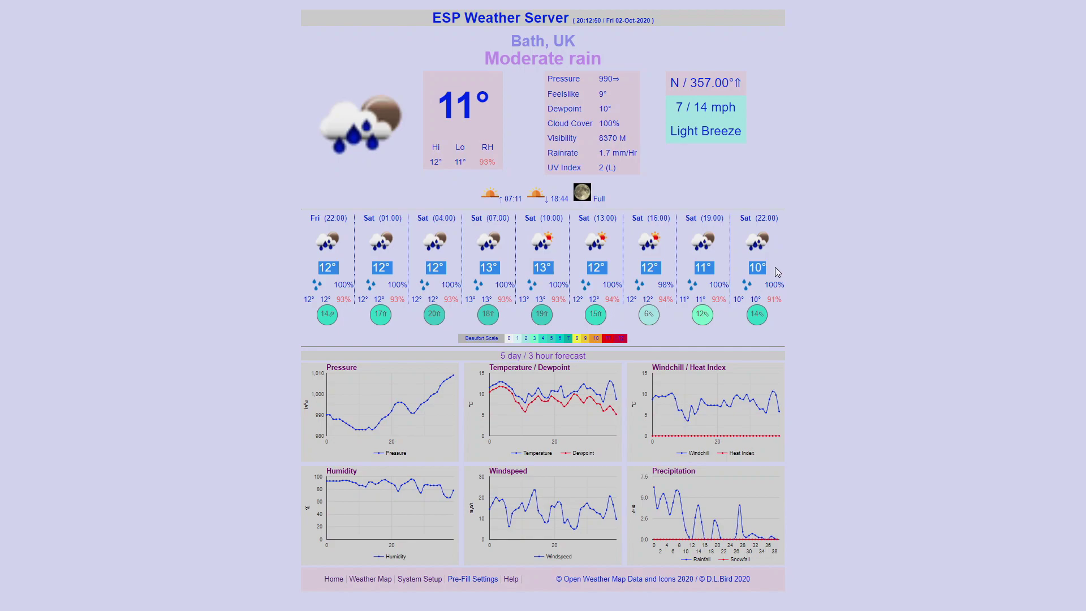
pyautogui.click(289, 271)
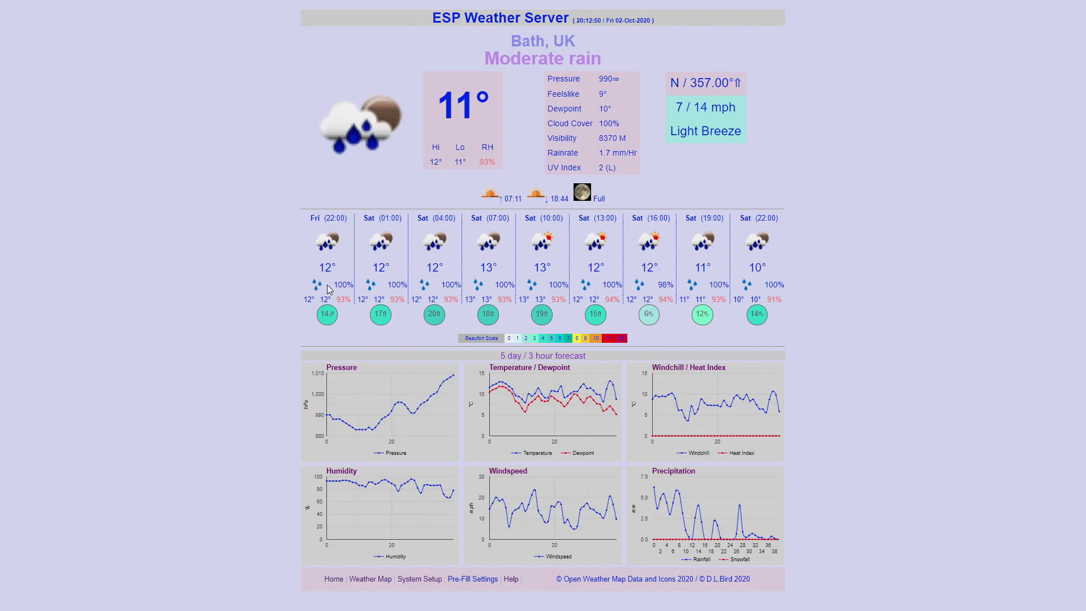
pyautogui.moveTo(333, 284); pyautogui.dragTo(361, 285)
# - Show the weather map's Pressure, Temperature, Wind speed, then Clouds layers, adding Cities labels
pyautogui.moveTo(333, 421)
pyautogui.moveTo(331, 483)
pyautogui.moveTo(674, 543)
pyautogui.click(369, 579)
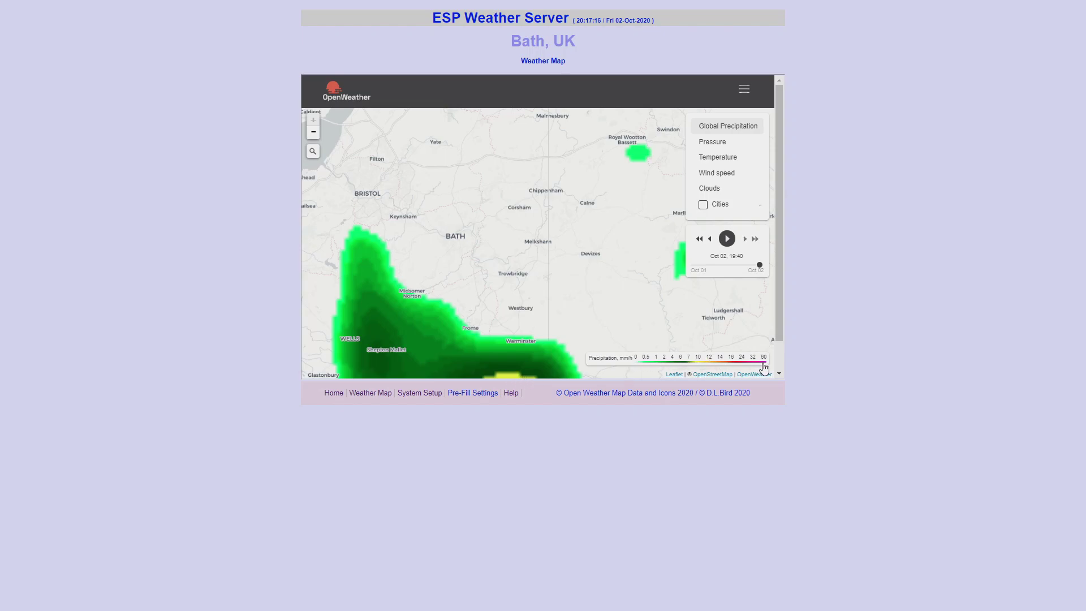
pyautogui.click(717, 145)
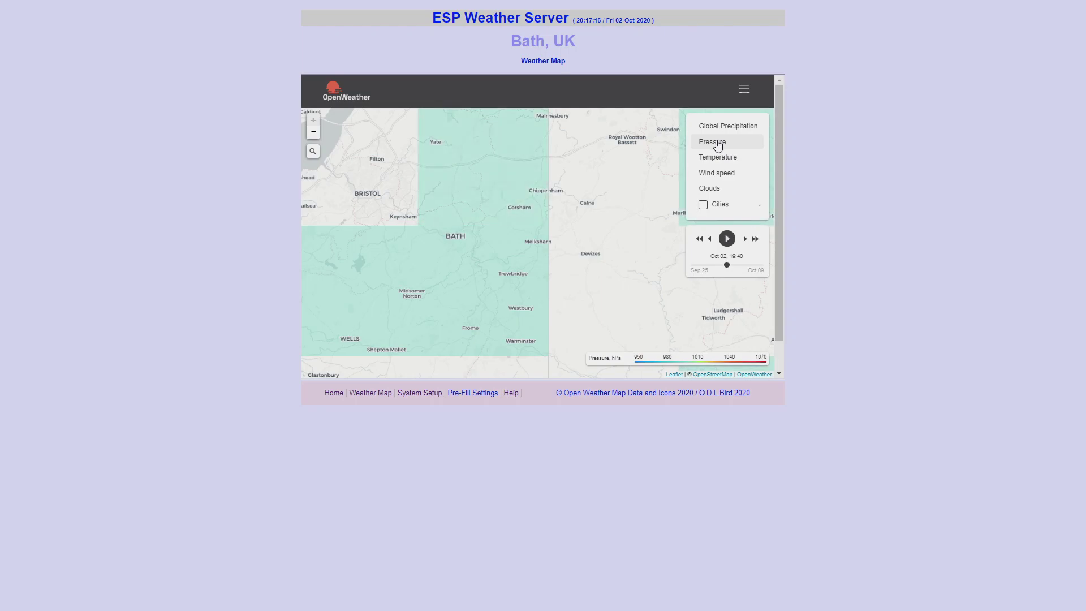
pyautogui.click(717, 162)
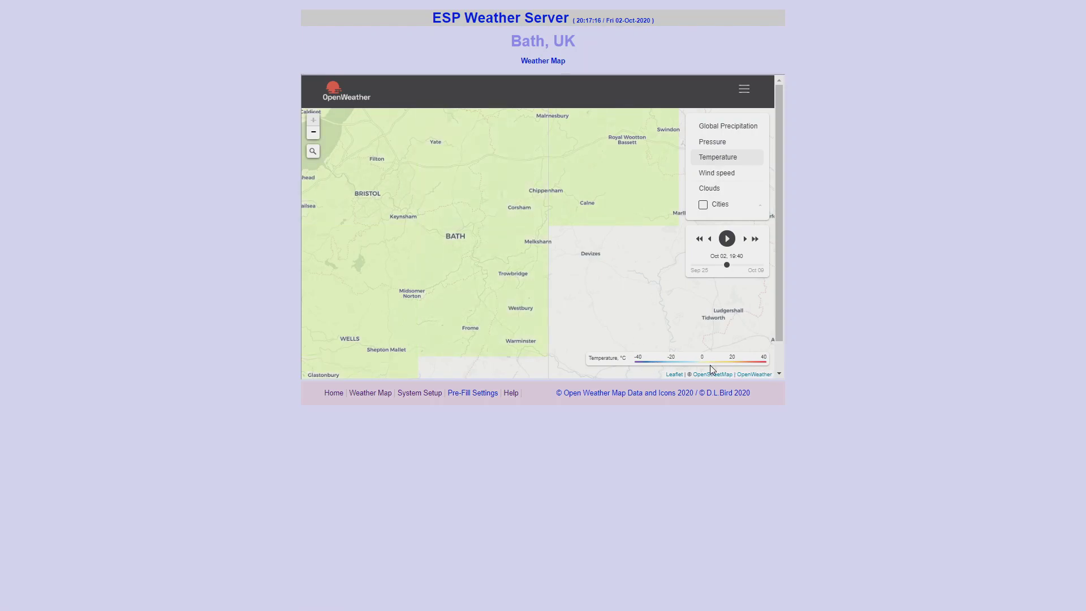
pyautogui.click(735, 177)
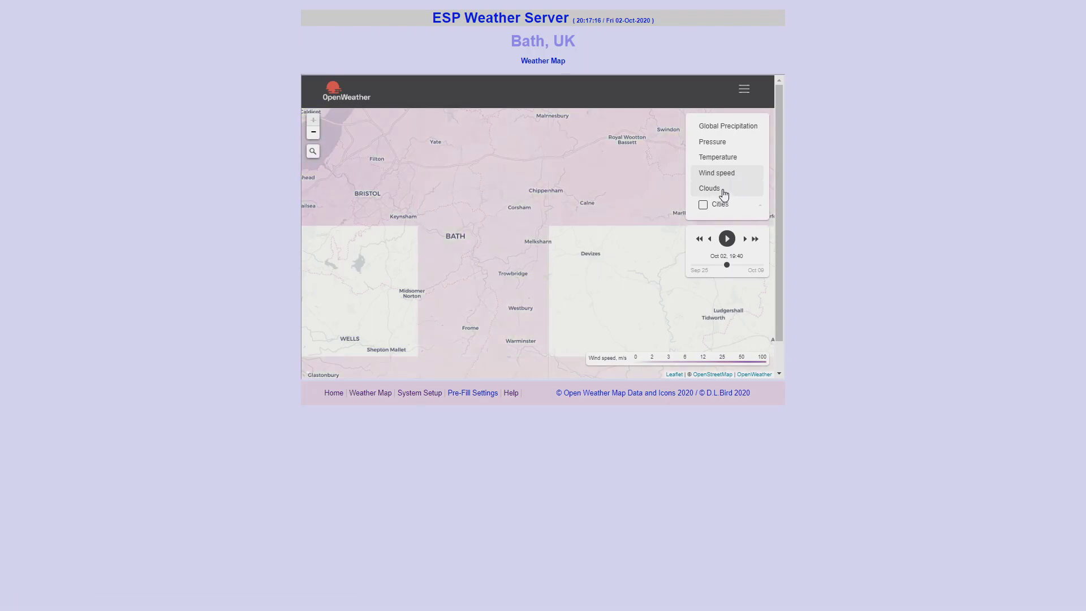
pyautogui.click(724, 192)
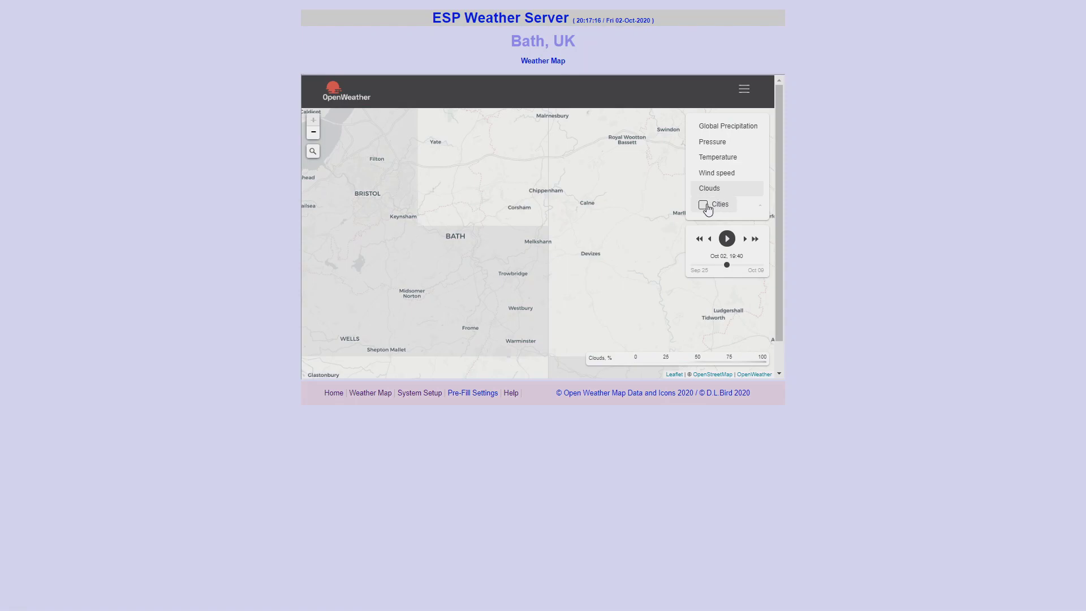
pyautogui.click(707, 207)
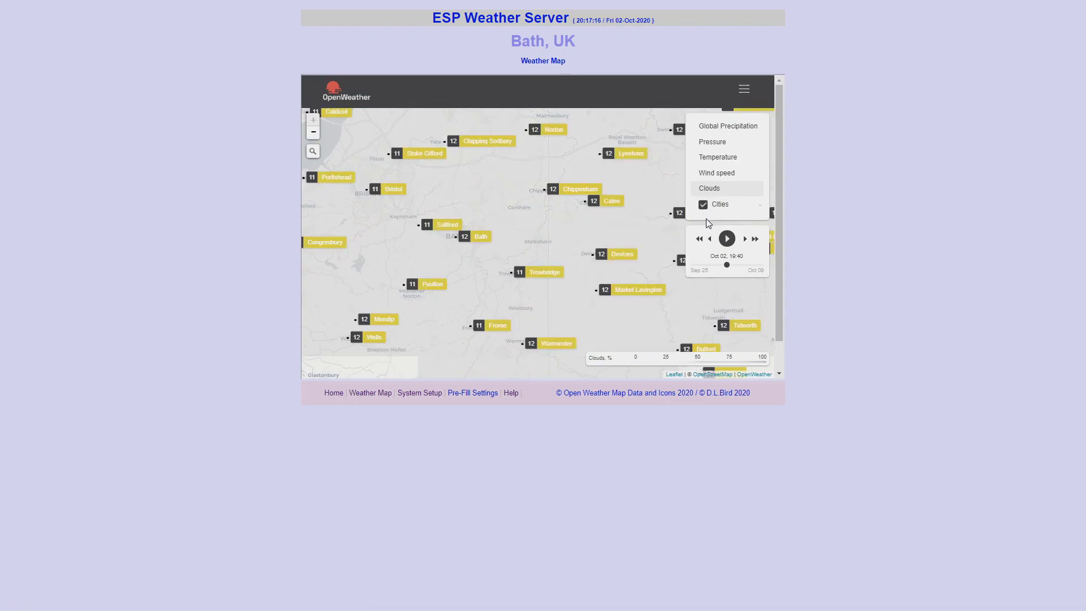
# - On System Setup, review the Wind Units and Units dropdowns, keeping MPH and M
pyautogui.click(420, 393)
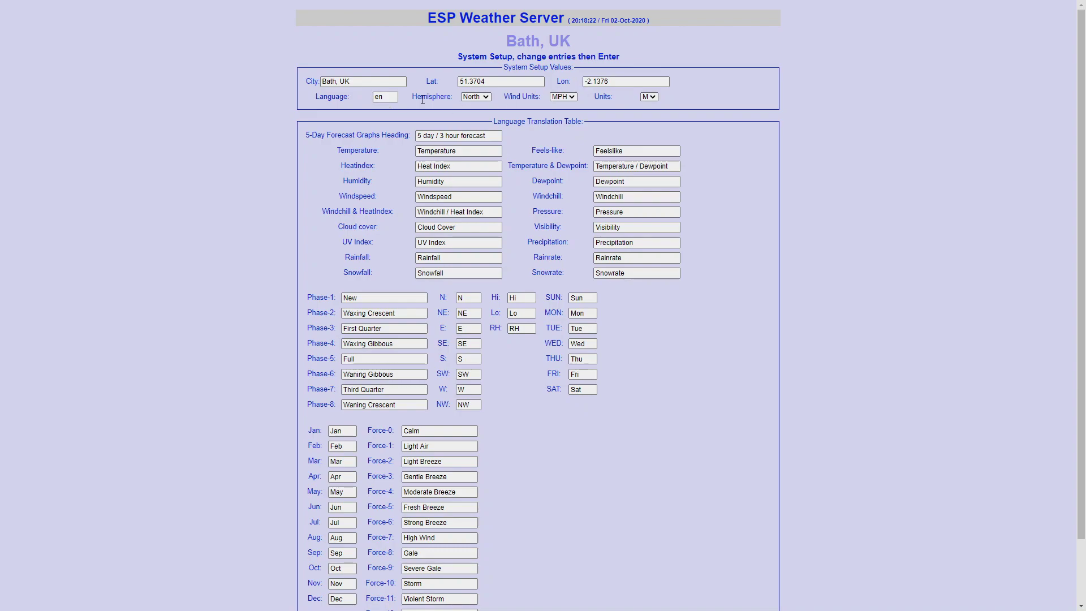
pyautogui.click(483, 97)
pyautogui.click(562, 97)
pyautogui.click(562, 98)
pyautogui.click(581, 99)
pyautogui.click(653, 100)
pyautogui.click(654, 101)
# - Scroll down and highlight the Pressure translation text on System Setup
pyautogui.scroll(-2, 506, 161)
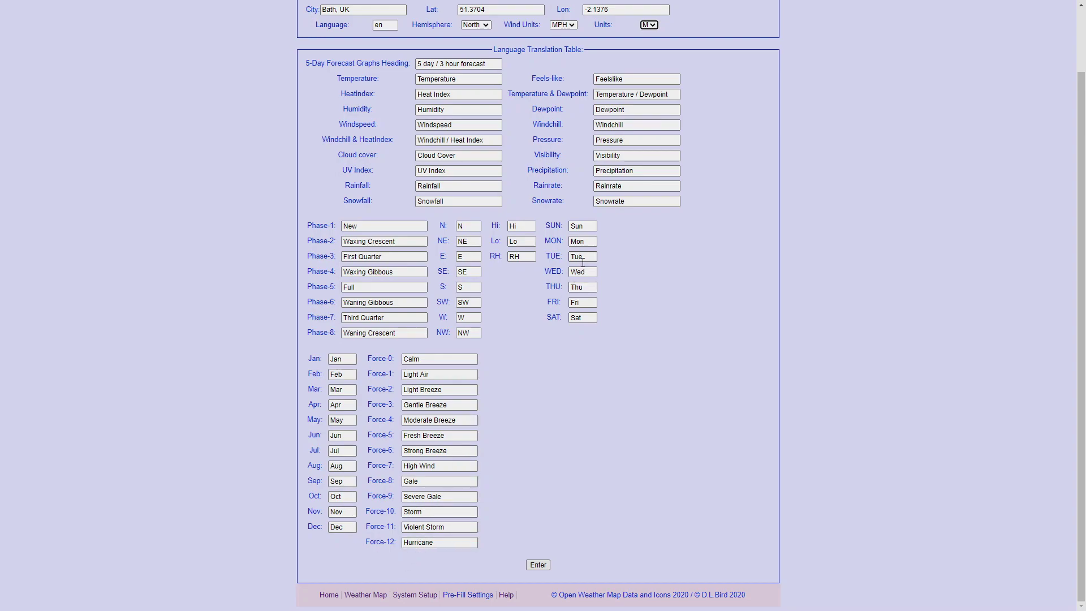
pyautogui.moveTo(623, 140); pyautogui.dragTo(593, 138)
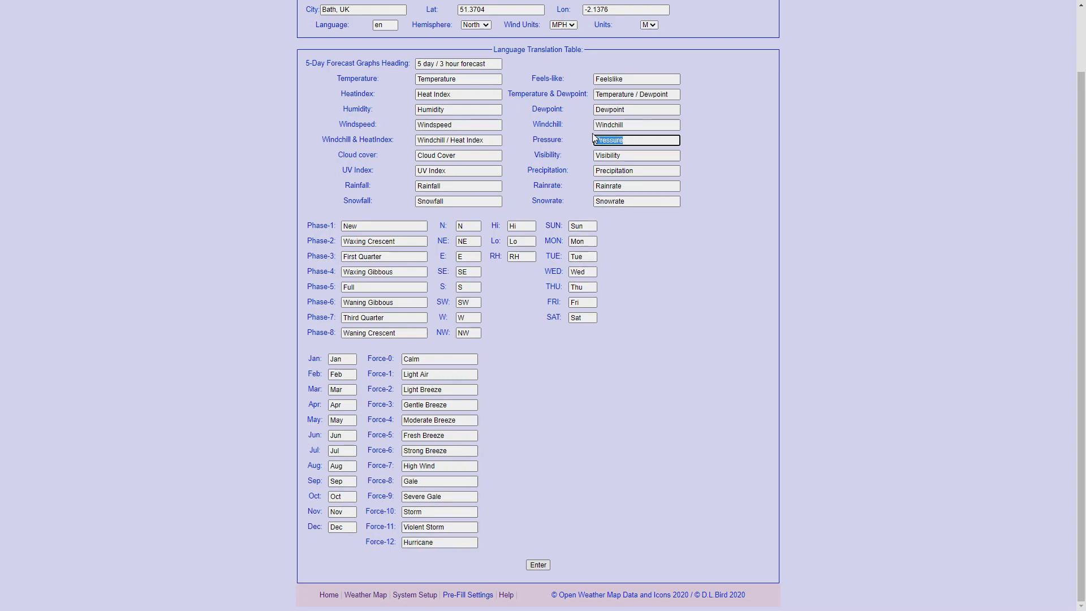
pyautogui.click(619, 307)
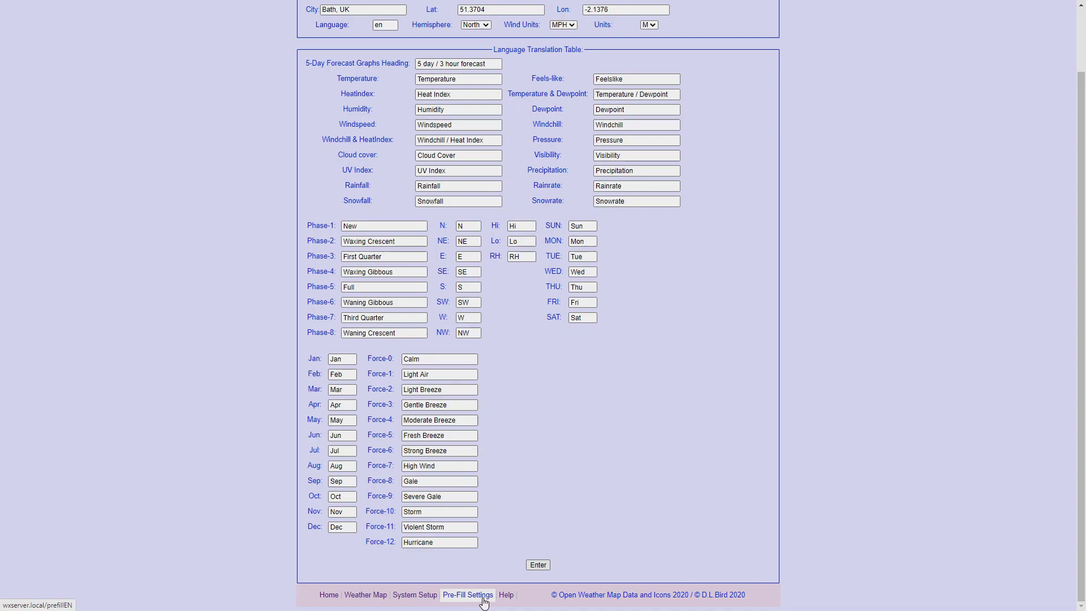
# - Follow the Help page's 'Here' link to OpenWeather's Weather API page
pyautogui.click(508, 596)
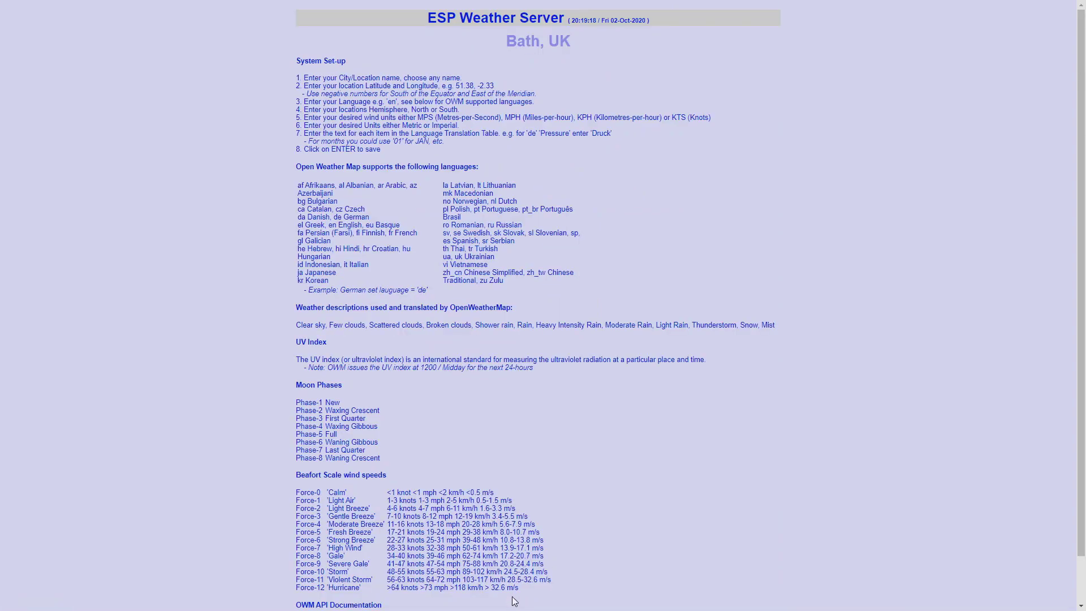
pyautogui.scroll(-2, 521, 577)
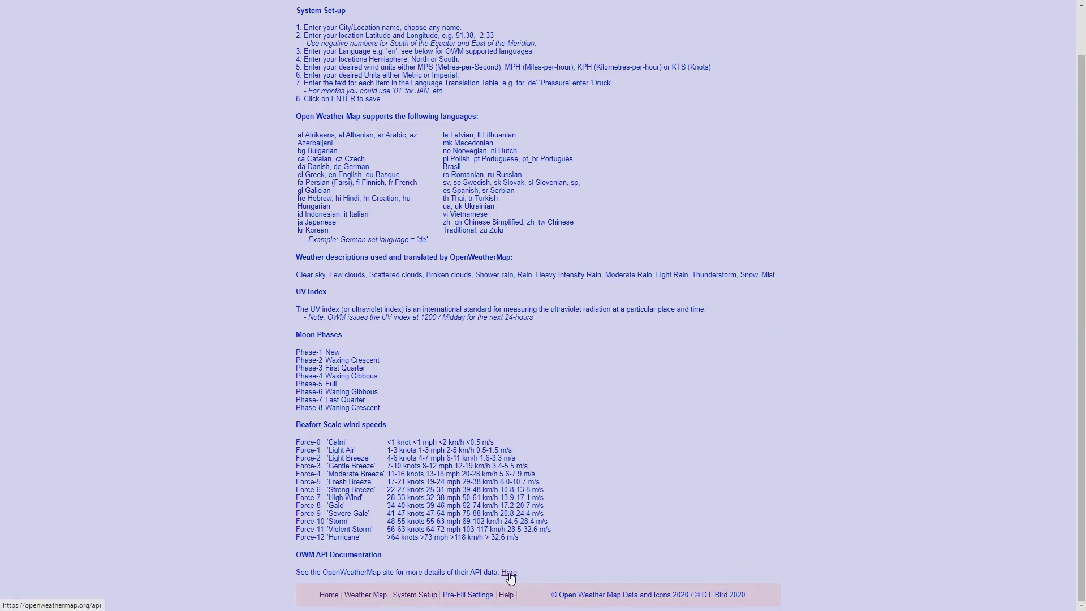
pyautogui.click(508, 573)
pyautogui.scroll(-8, 438, 509)
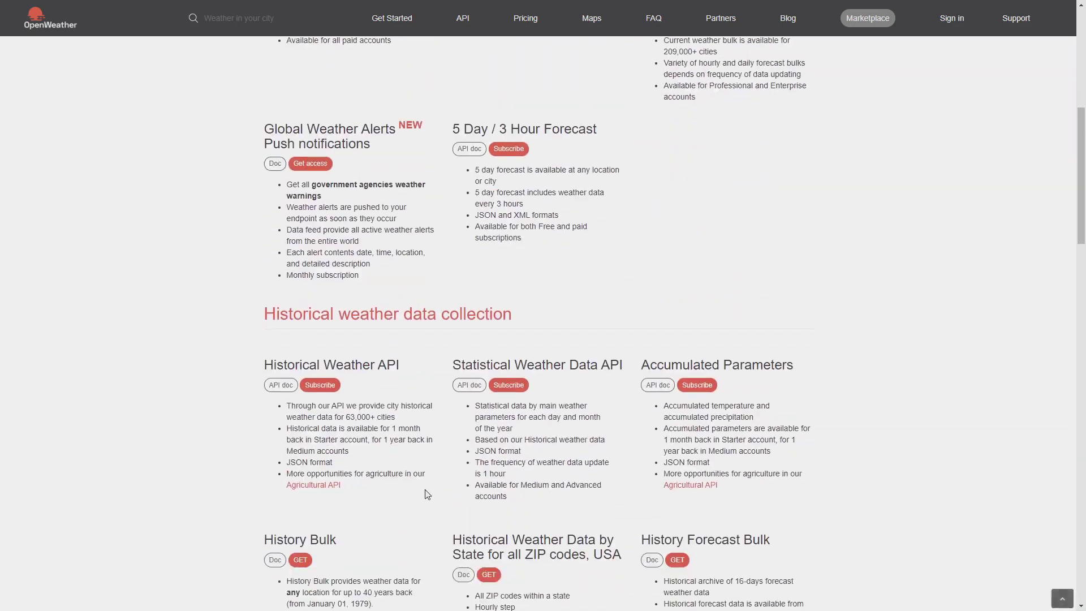
pyautogui.scroll(8, 427, 495)
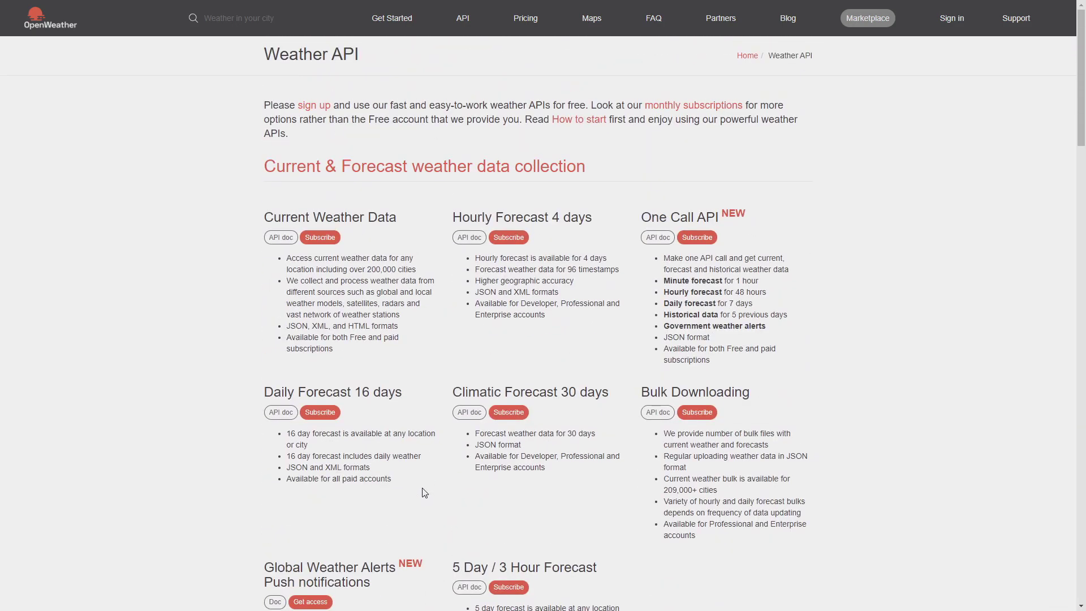
# - Go back from OpenWeather to the Help page, then to the Bath, UK home dashboard
pyautogui.click(16, 29)
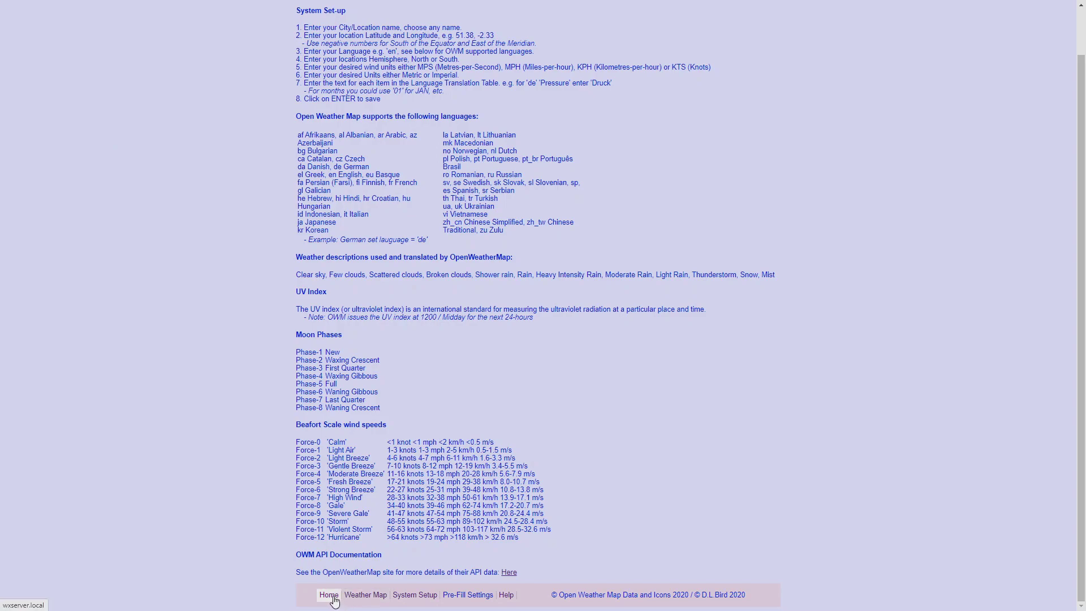
pyautogui.click(328, 595)
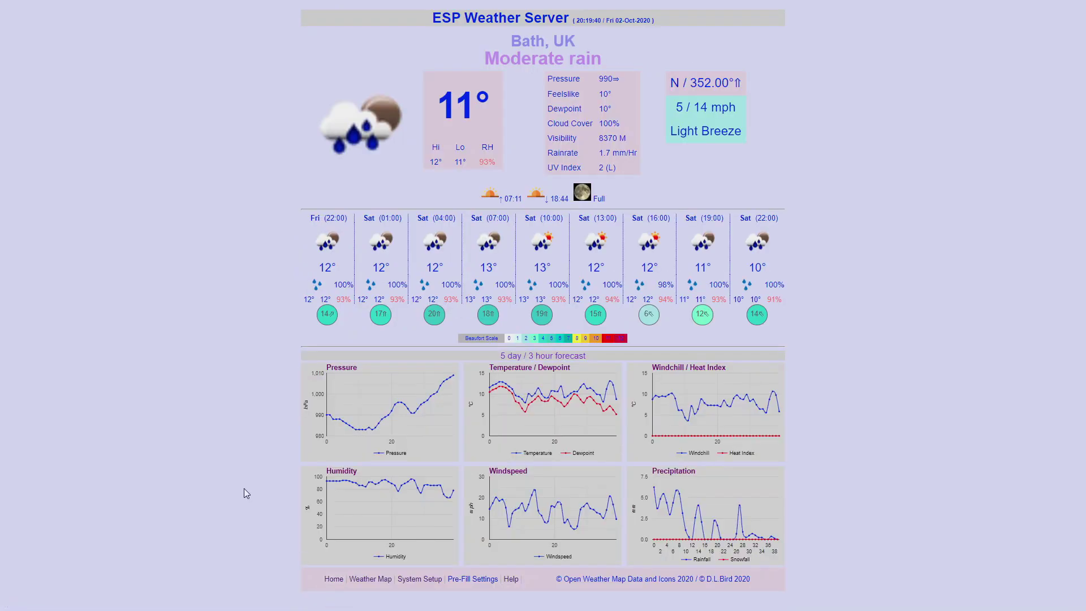